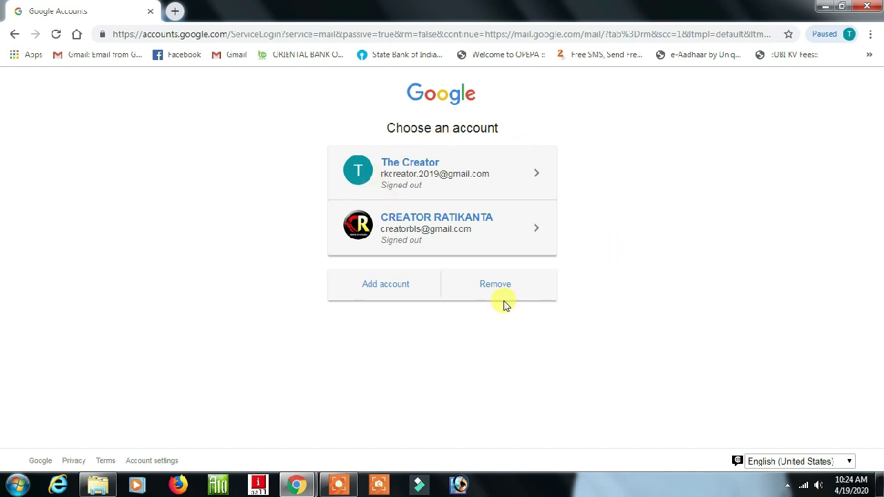
Choose Add account, then Create account to reach the new-account sign-up form
left_click(384, 285)
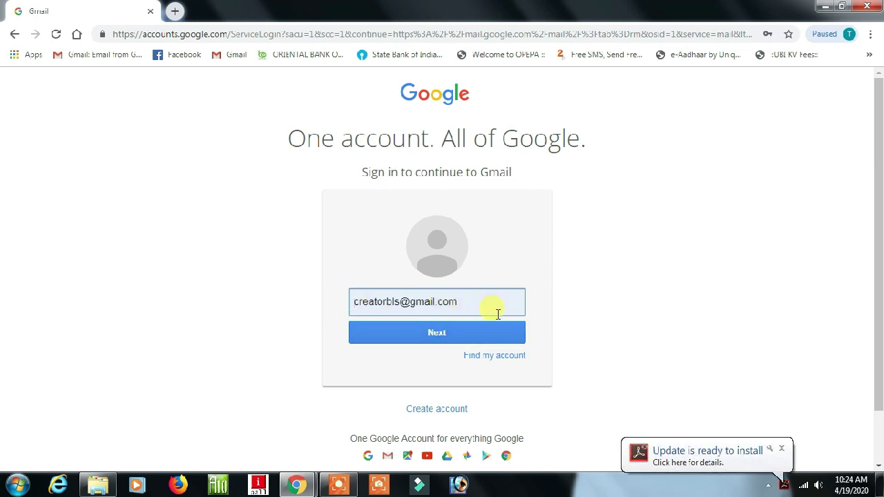
scroll(580, 318, "down", 2)
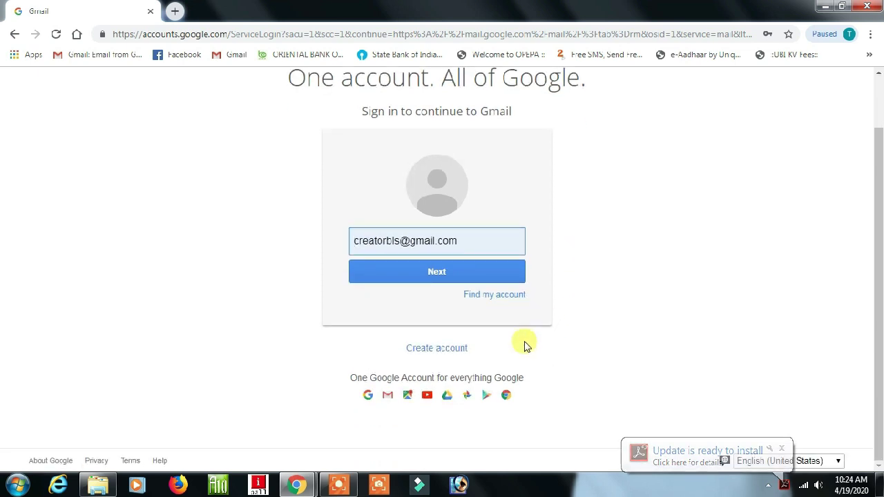
left_click(426, 350)
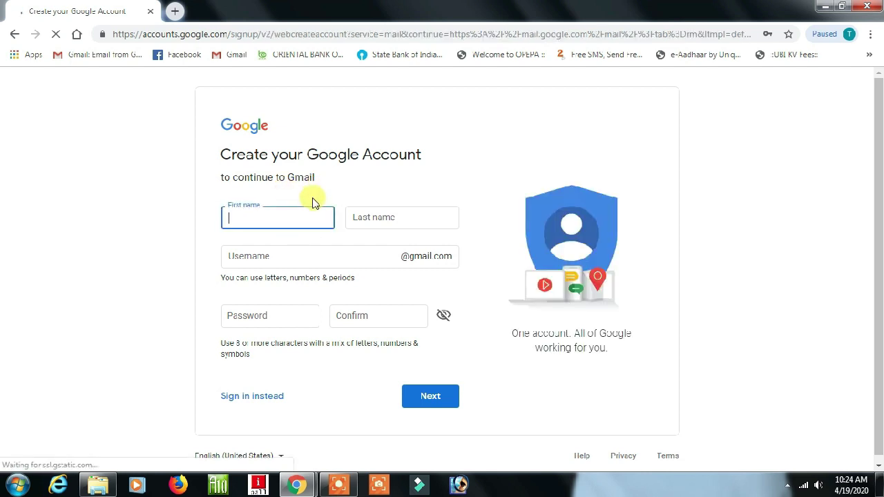
Replace the first and last name with the new user's name and enter a custom username
left_click_drag(271, 217, 197, 221)
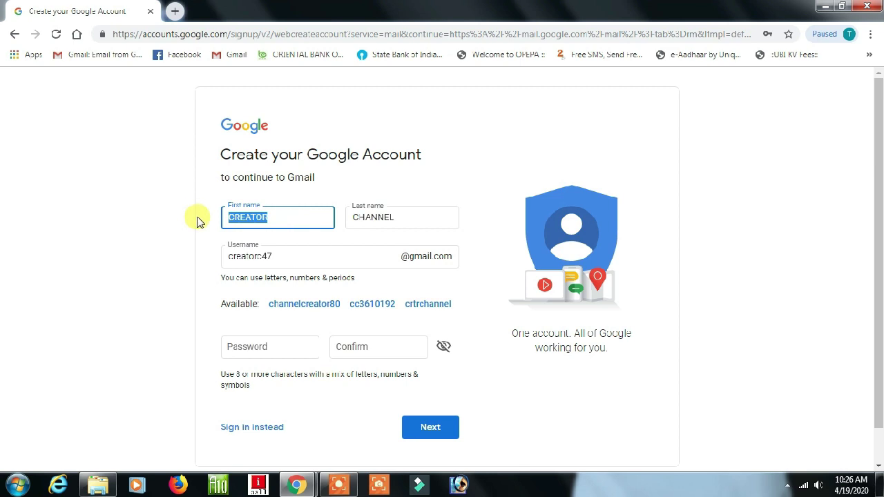
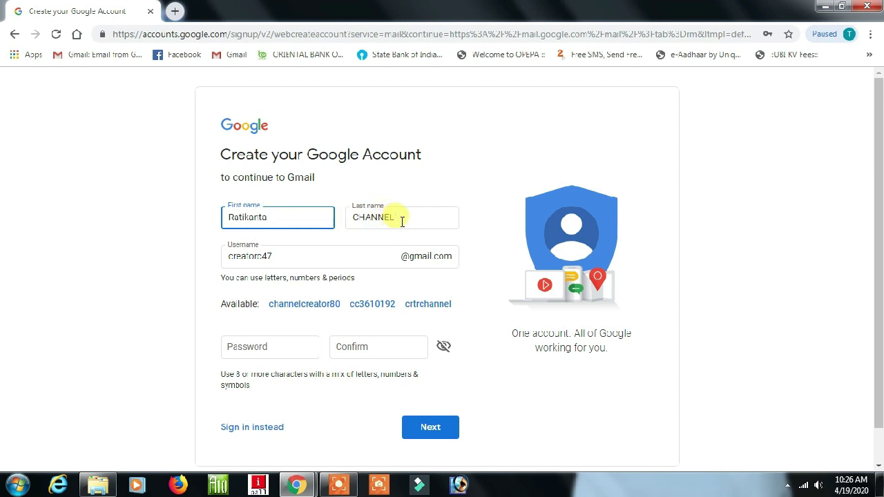
left_click_drag(394, 219, 322, 219)
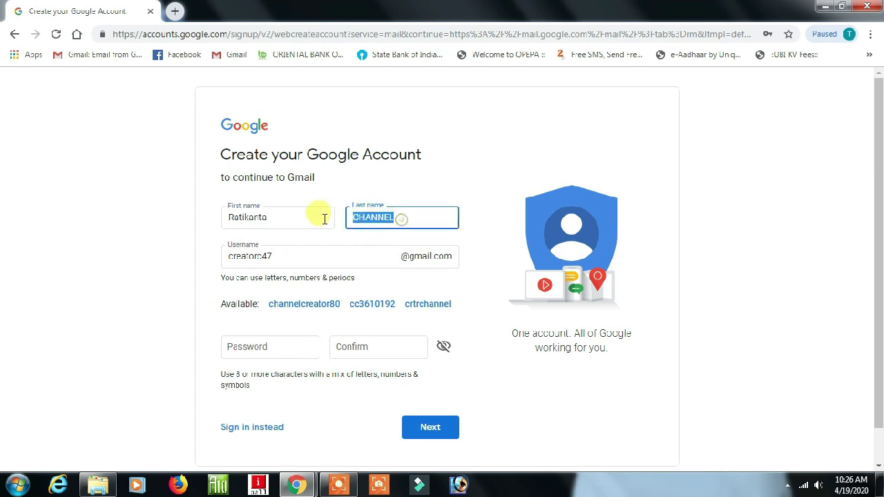
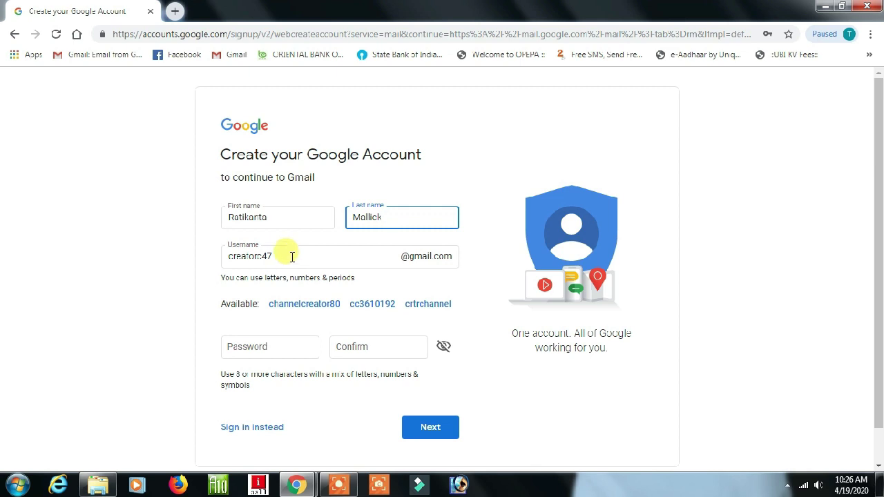
left_click_drag(285, 254, 216, 255)
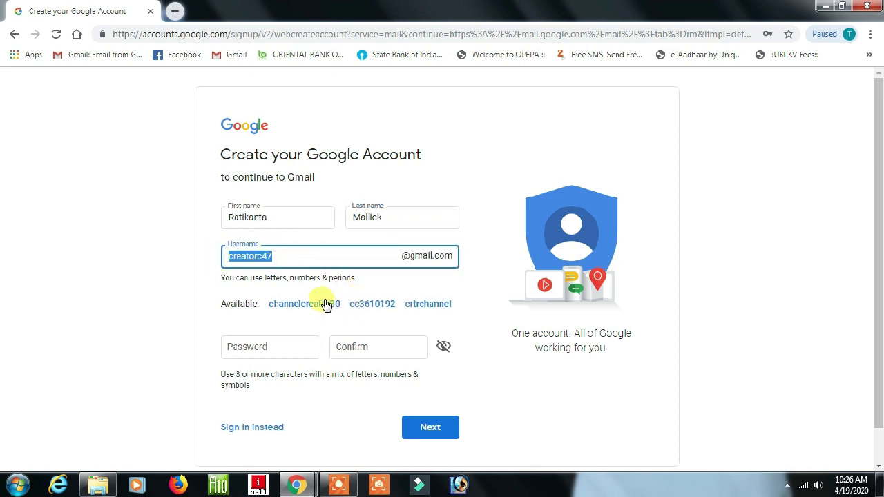
type("c")
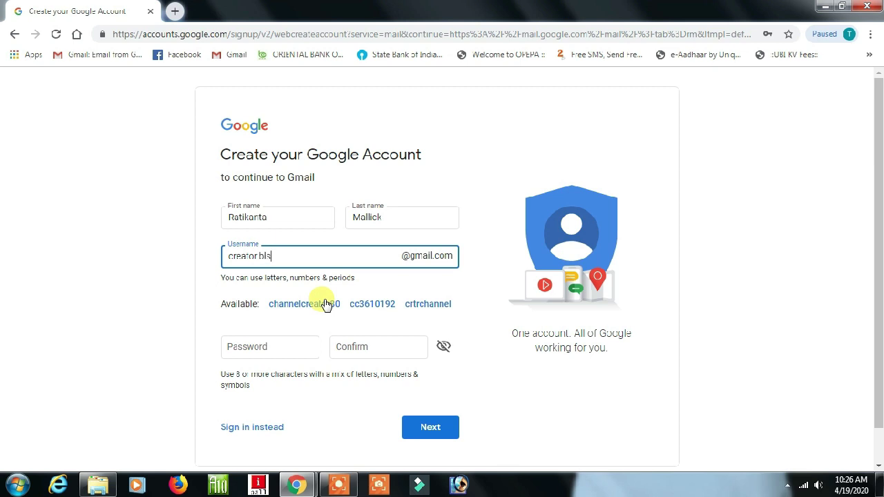
key("BackSpace")
key("BackSpace")
key("BackSpace")
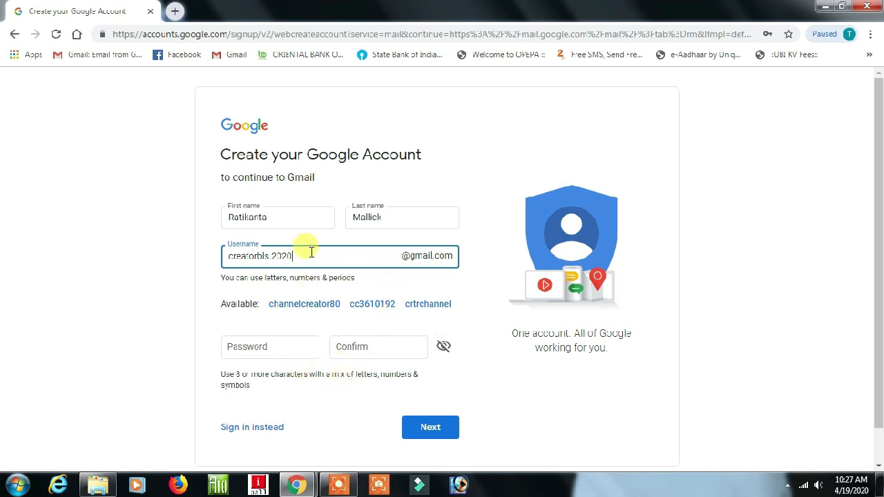
Enter the account password, dismissing the browser's saved-password suggestions
left_click(287, 346)
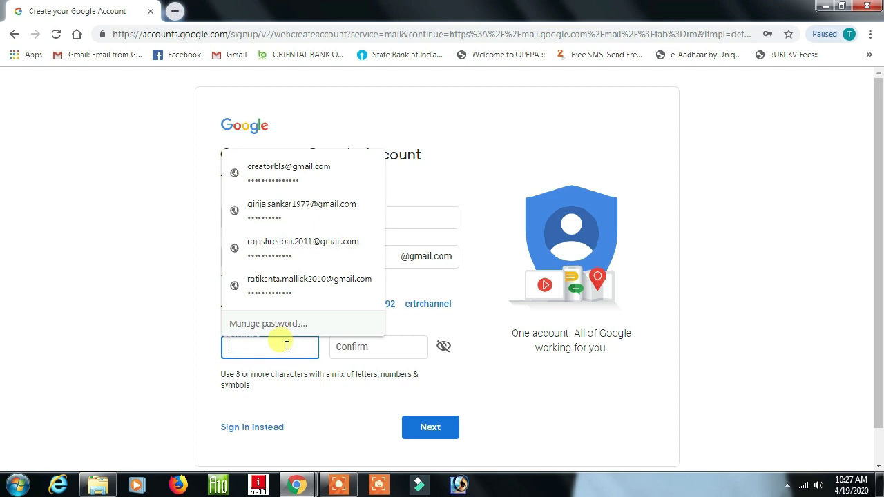
left_click(138, 328)
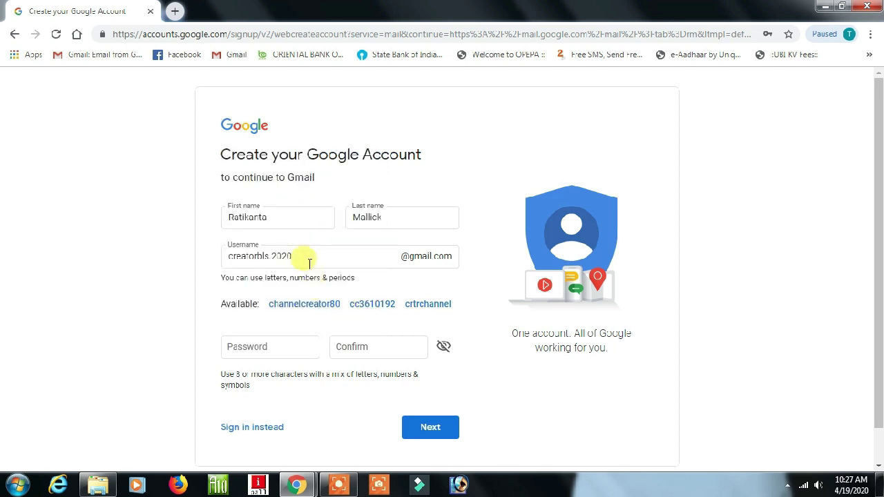
left_click(282, 345)
left_click(133, 334)
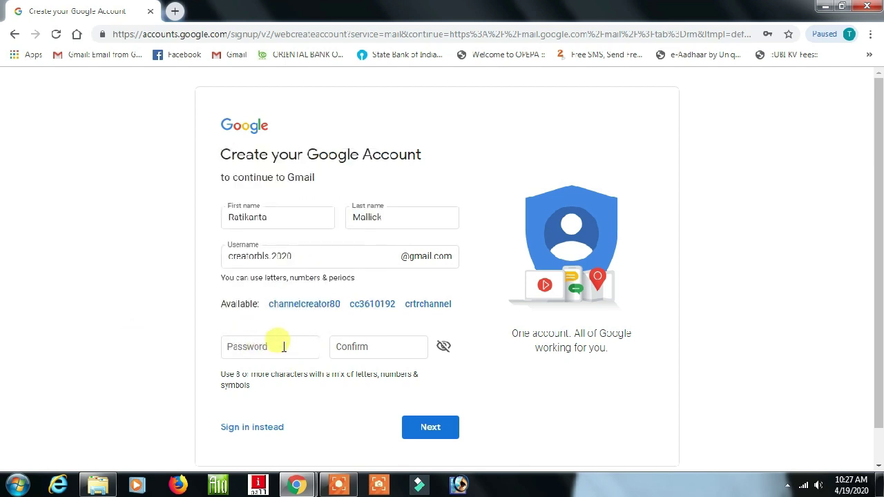
left_click(273, 345)
left_click(170, 337)
left_click(281, 347)
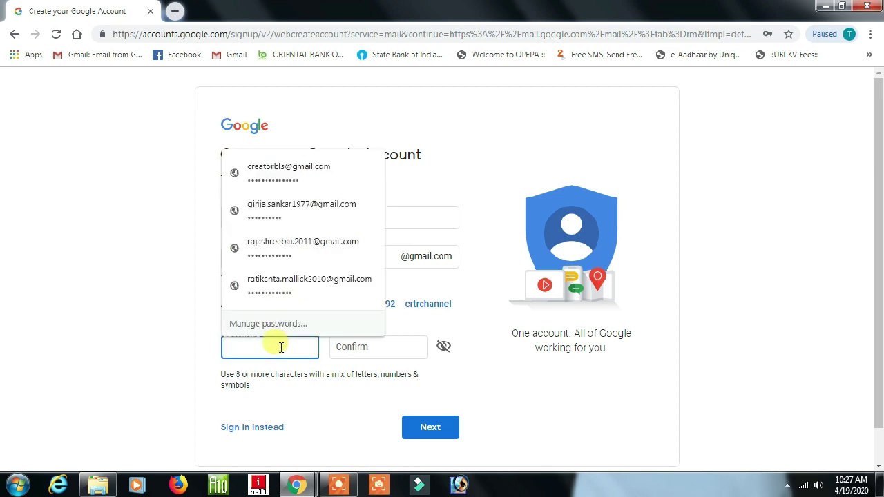
type("c")
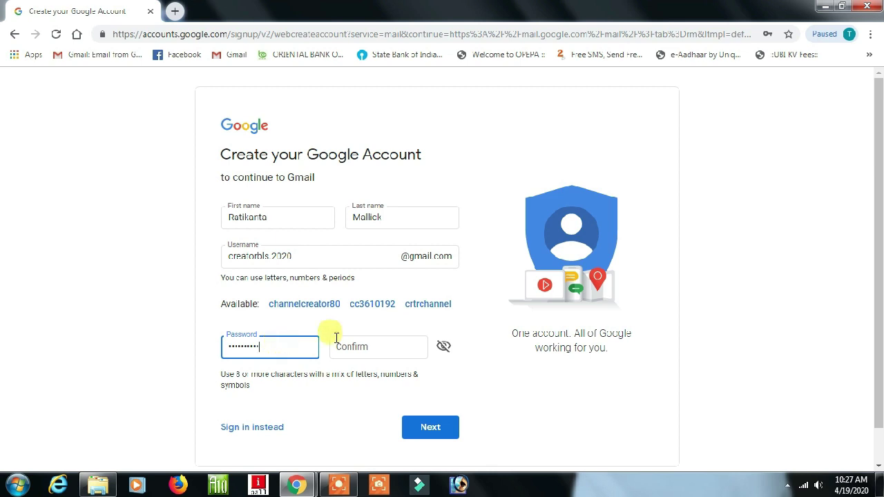
Confirm the password and submit the sign-up form
left_click(398, 347)
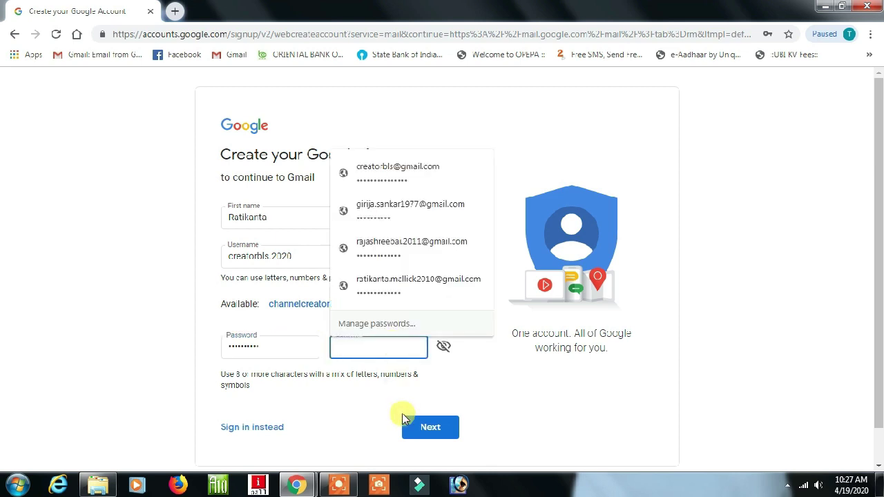
type("c")
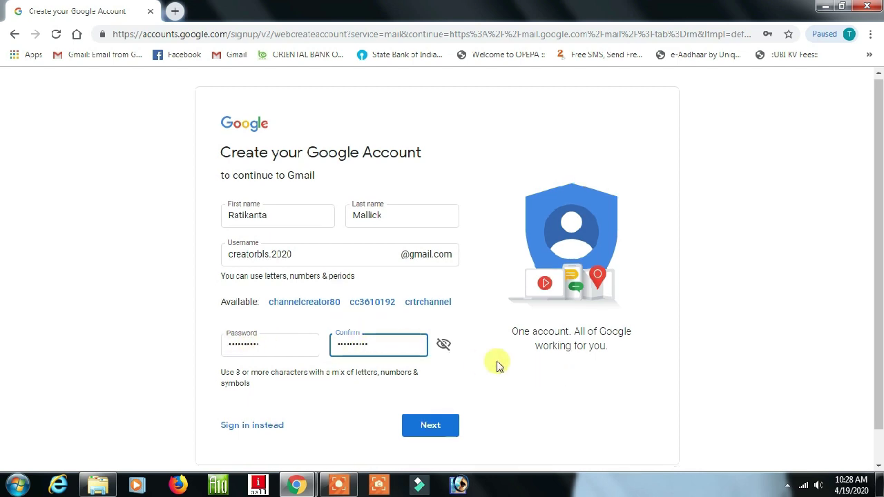
scroll(497, 363, "down", 1)
left_click(424, 391)
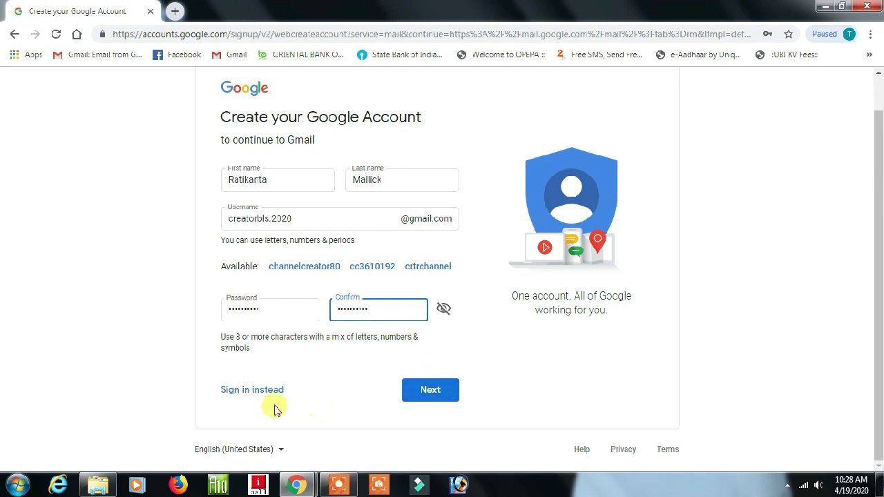
Submit the name step and enter a phone number on the personal-details page
left_click(428, 392)
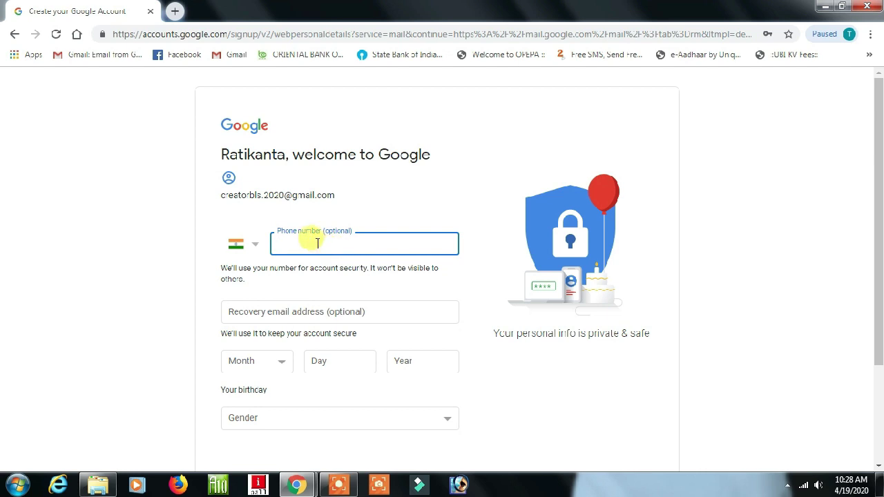
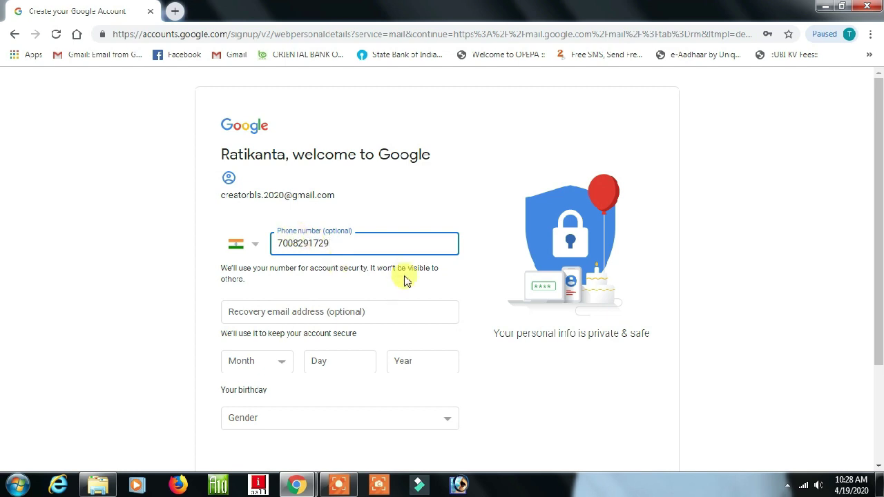
scroll(373, 341, "down", 1)
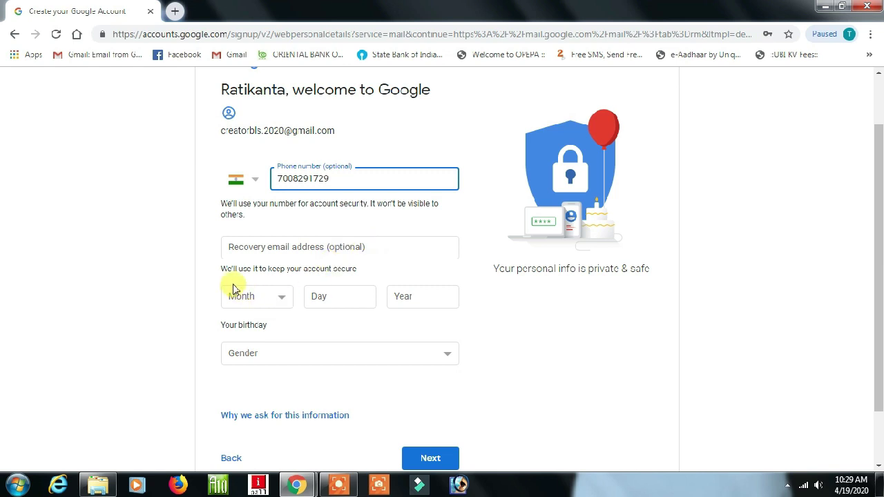
Enter birthday May 1, 1975 and gender Male, then submit the personal details
left_click(282, 302)
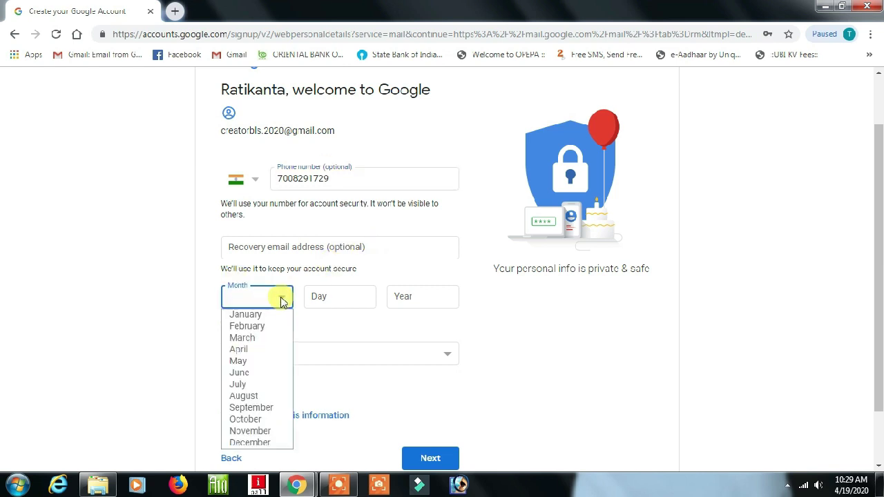
left_click(253, 362)
left_click(333, 297)
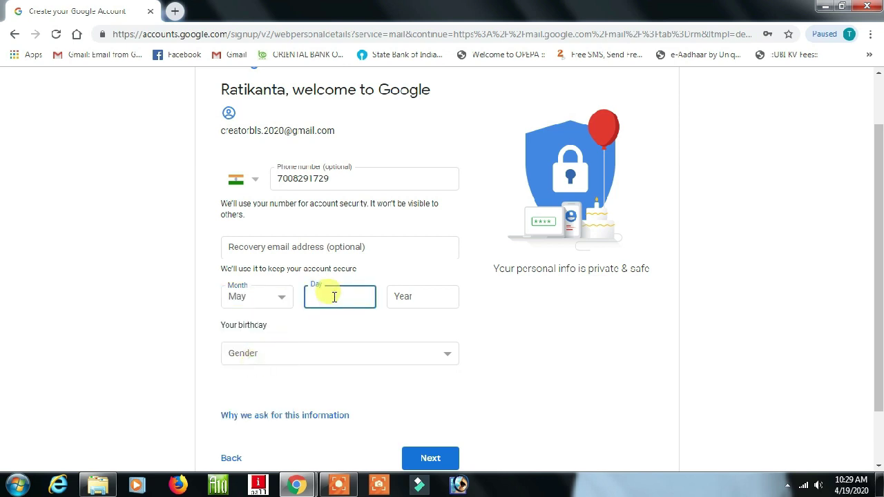
type("1")
left_click(418, 295)
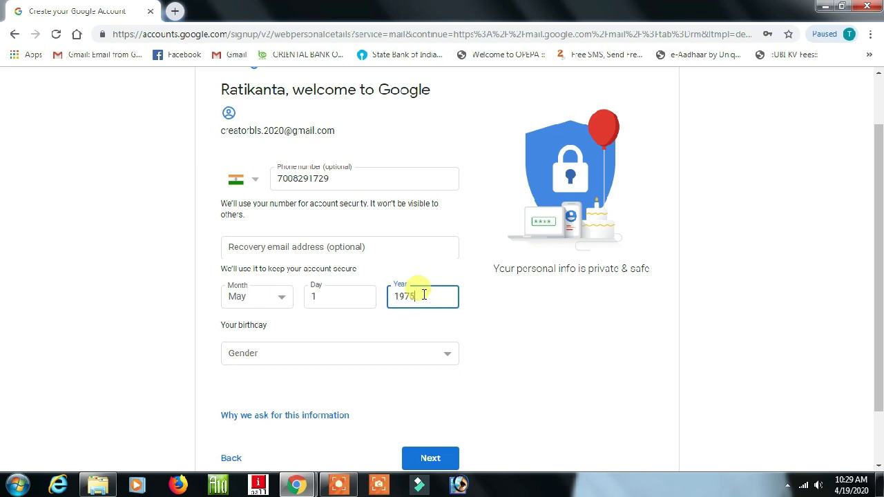
left_click(446, 356)
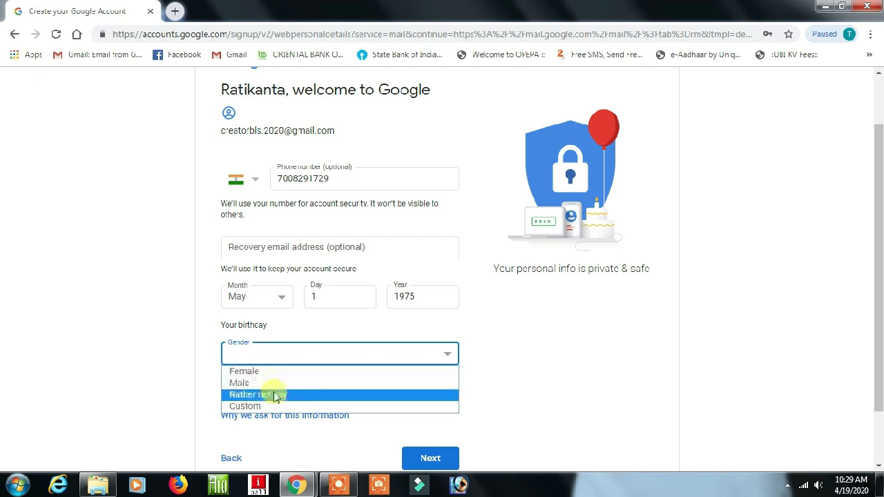
left_click(243, 384)
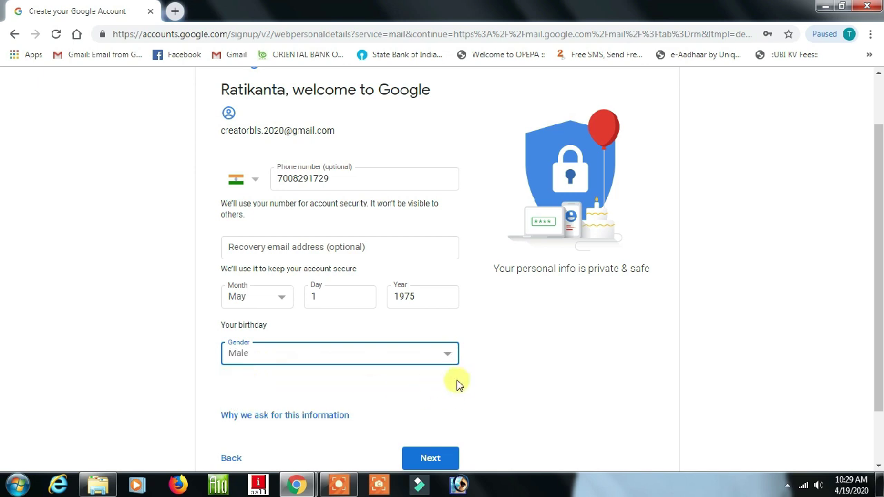
scroll(461, 386, "down", 2)
left_click(430, 391)
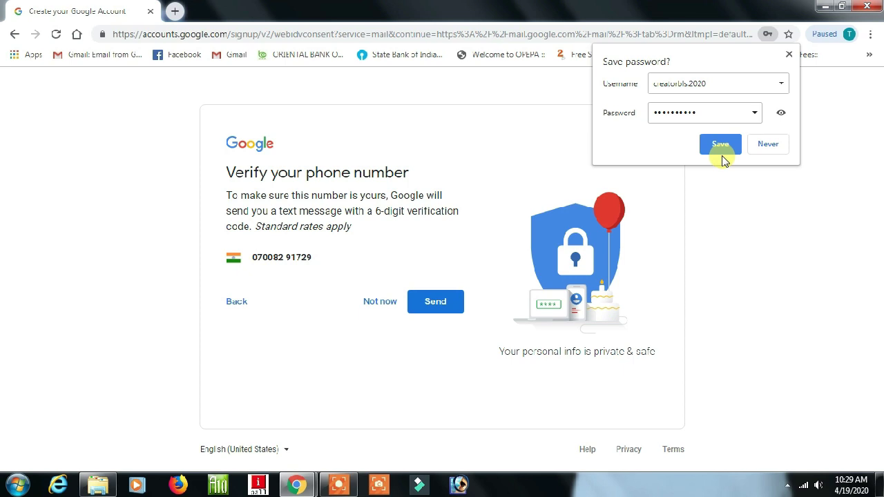
Decline saving the password in the browser and choose Not now for phone verification
left_click(765, 146)
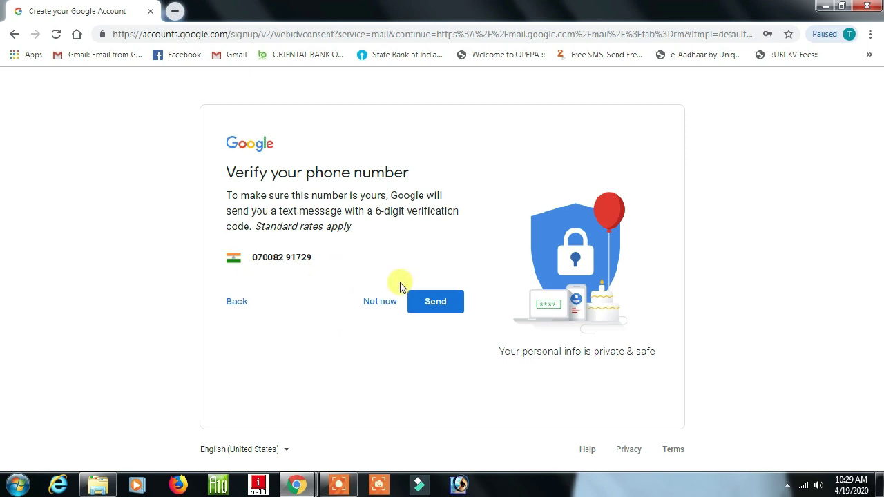
left_click(435, 304)
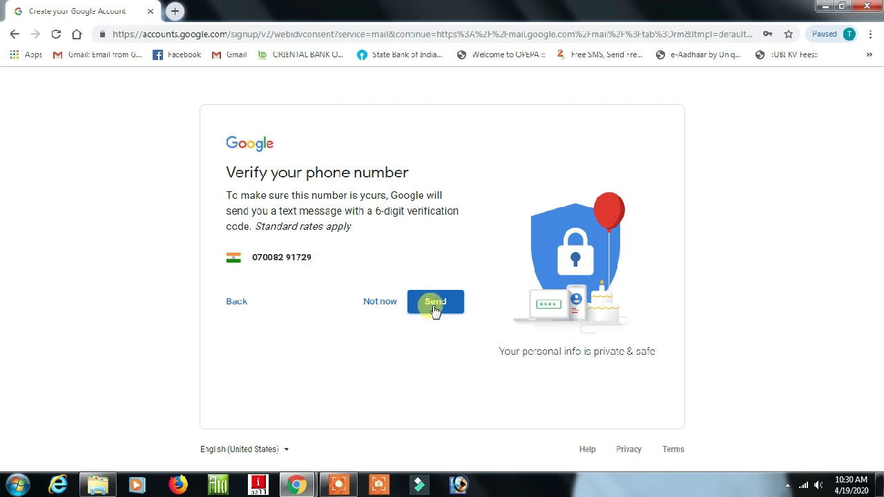
left_click(379, 306)
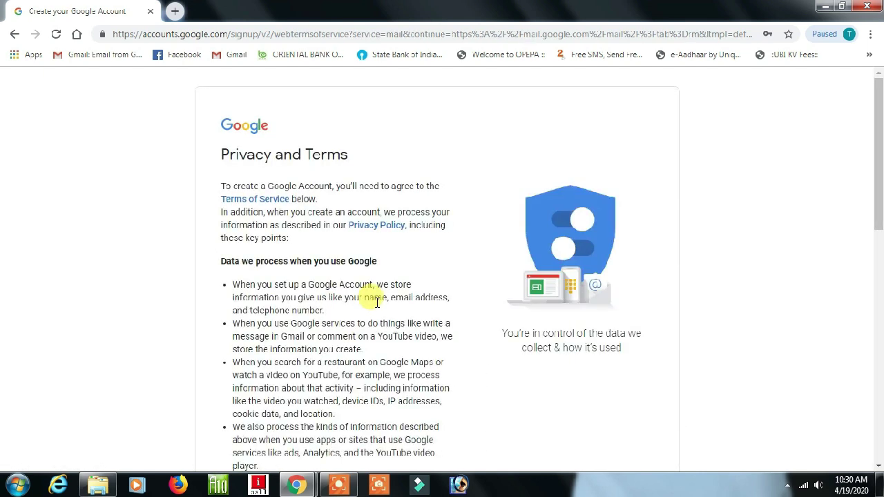
Accept the Privacy and Terms with I agree at the bottom of the page
scroll(307, 195, "down", 15)
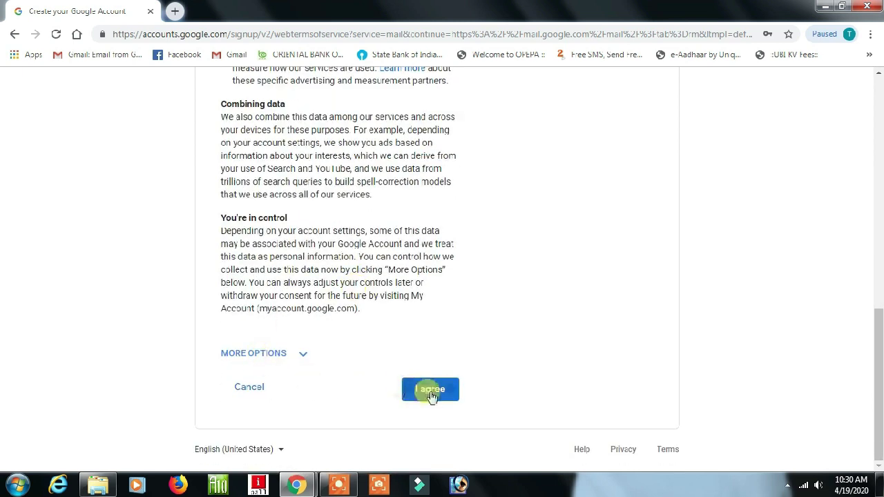
left_click(426, 391)
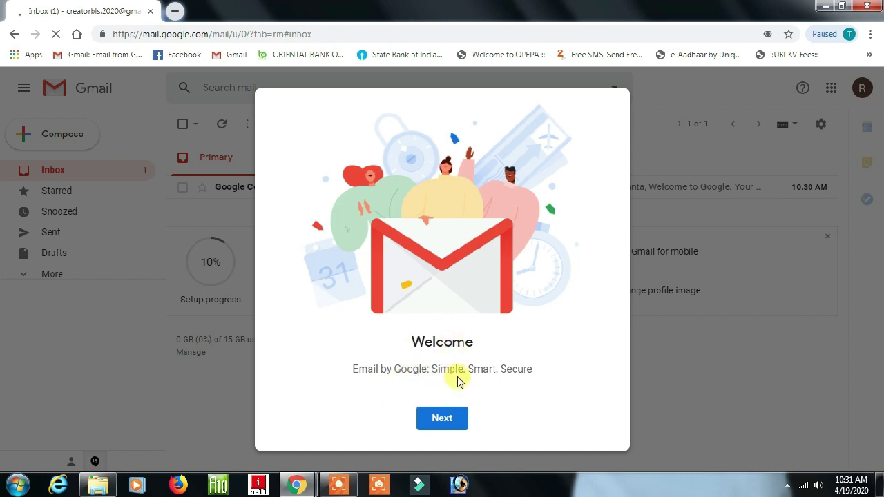
Dismiss the Gmail welcome and inbox-view dialogs, then open the new account's profile menu
left_click(444, 421)
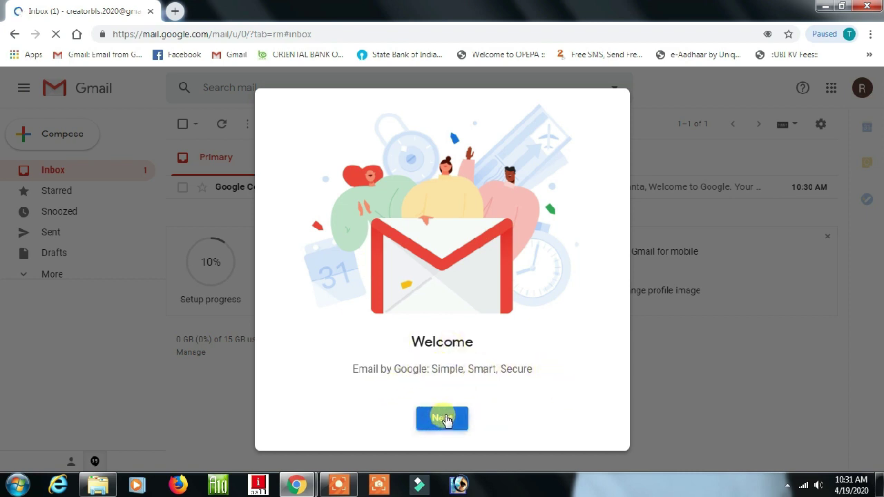
left_click(450, 418)
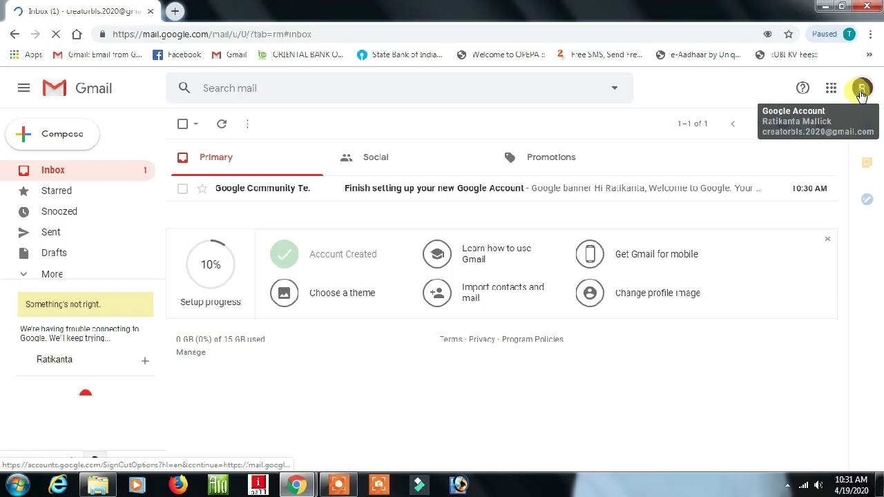
left_click(861, 93)
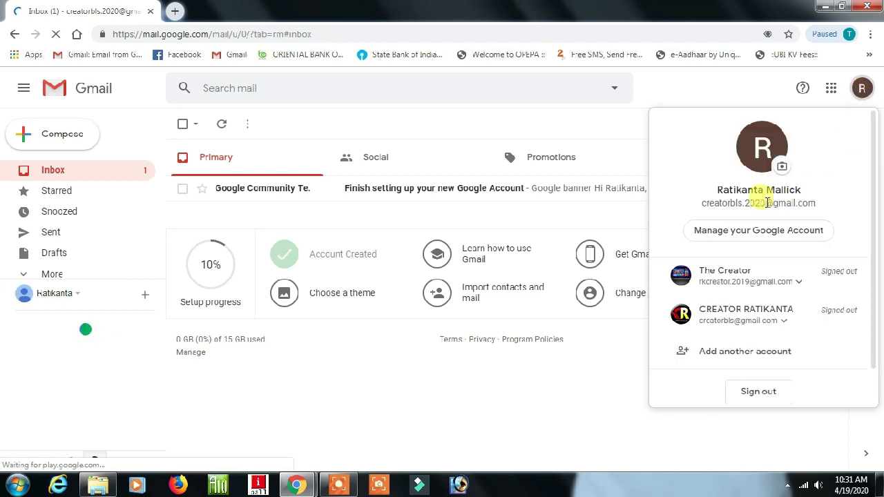